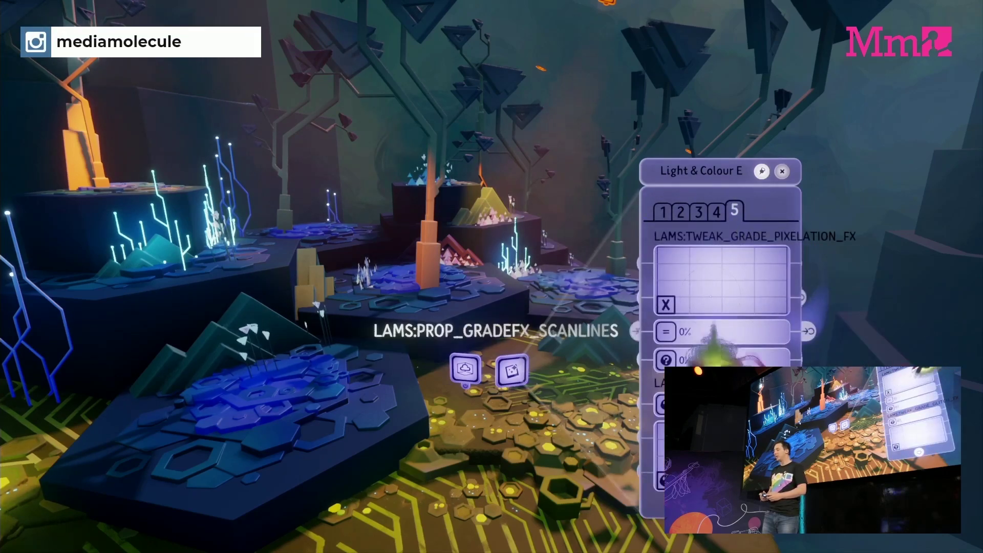
Step: Apply slight pixelation to the forest scene through the grade effects and set the scanlines to 8%
drag(669, 303, 681, 287)
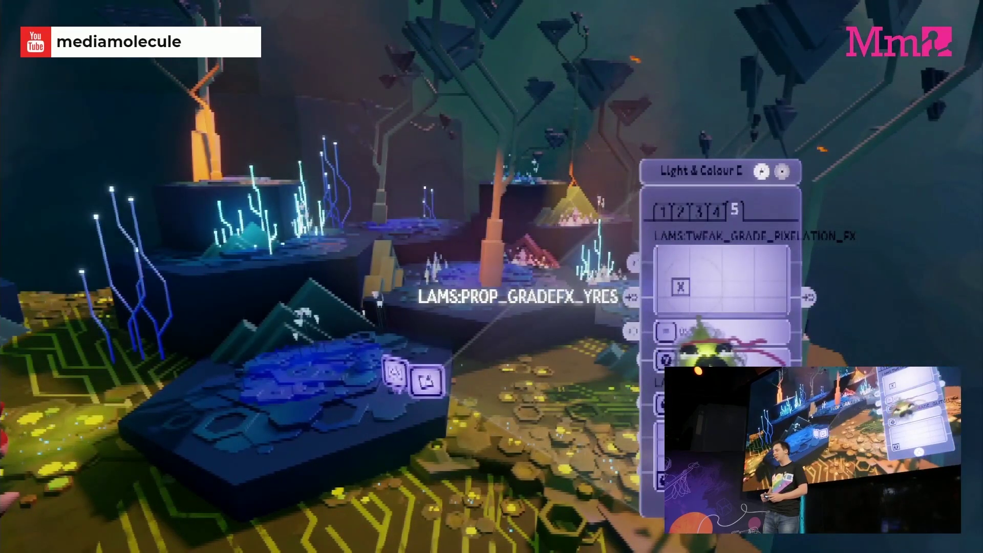
drag(680, 287, 676, 293)
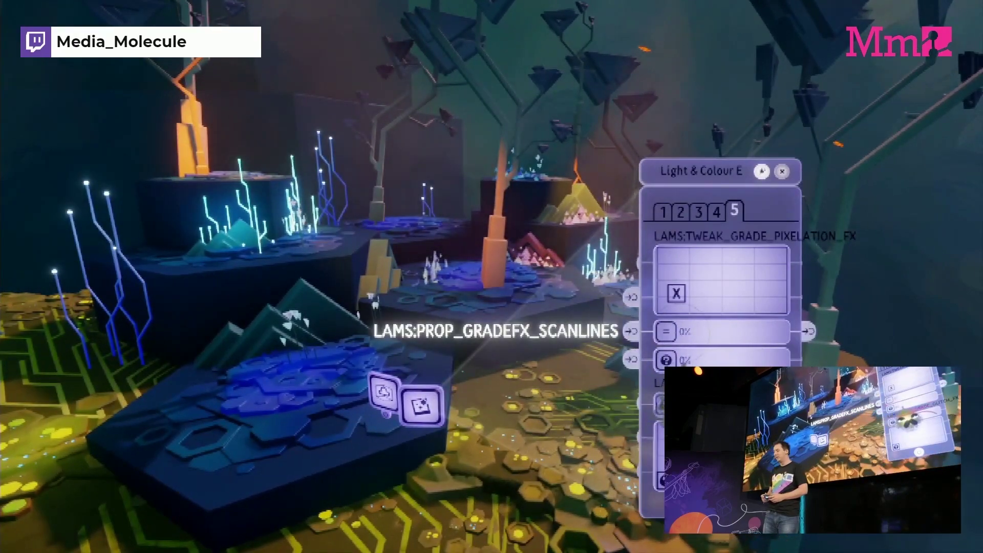
mouse_move(673, 333)
mouse_down()
mouse_move(733, 336)
mouse_move(670, 332)
mouse_up()
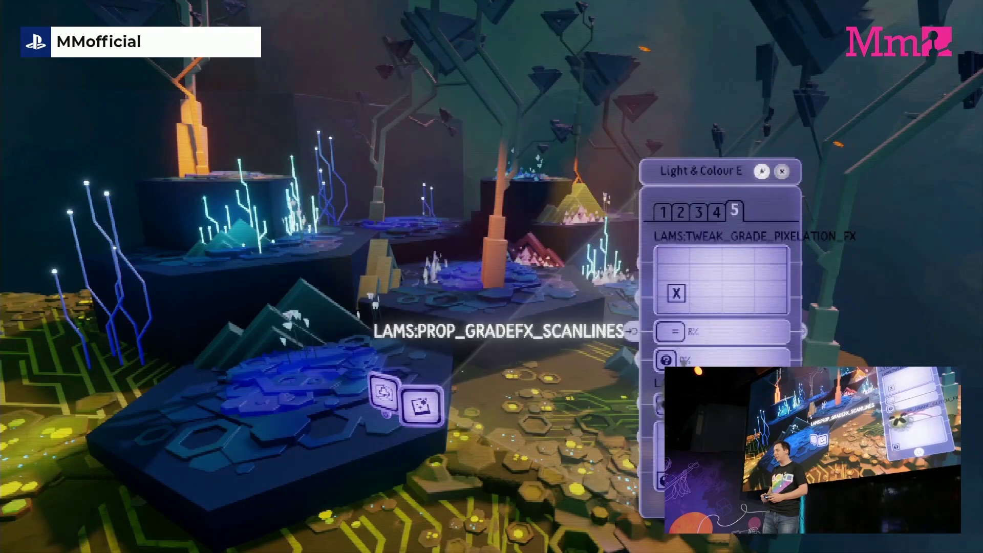
Step: Set the scene's posterise effect to 34% and adjust the glitch effect
drag(667, 360, 712, 360)
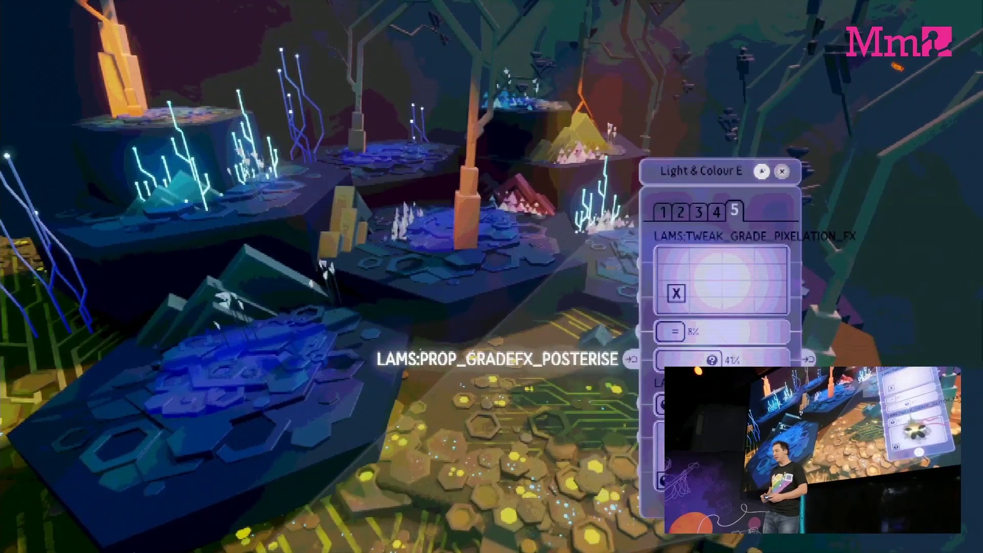
drag(712, 360, 705, 360)
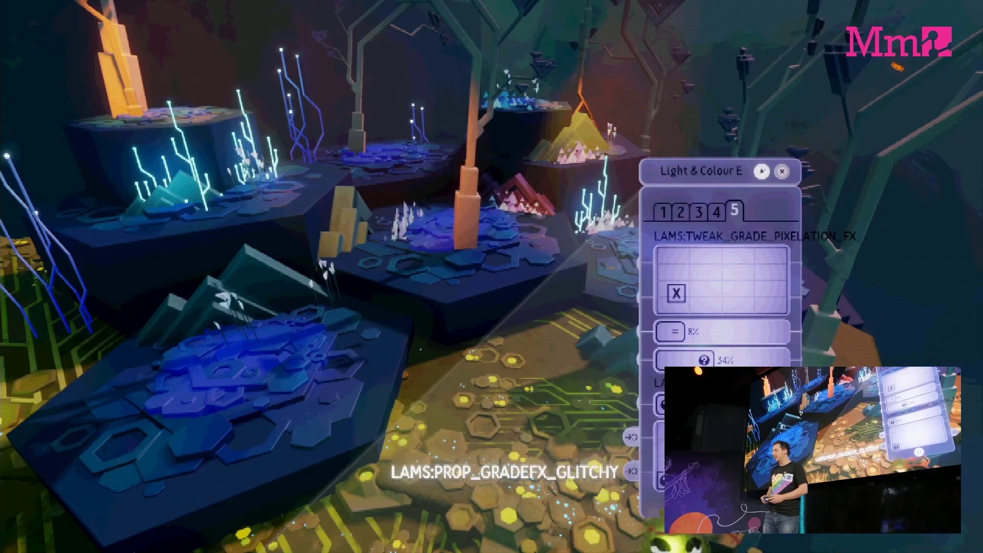
drag(666, 482, 701, 454)
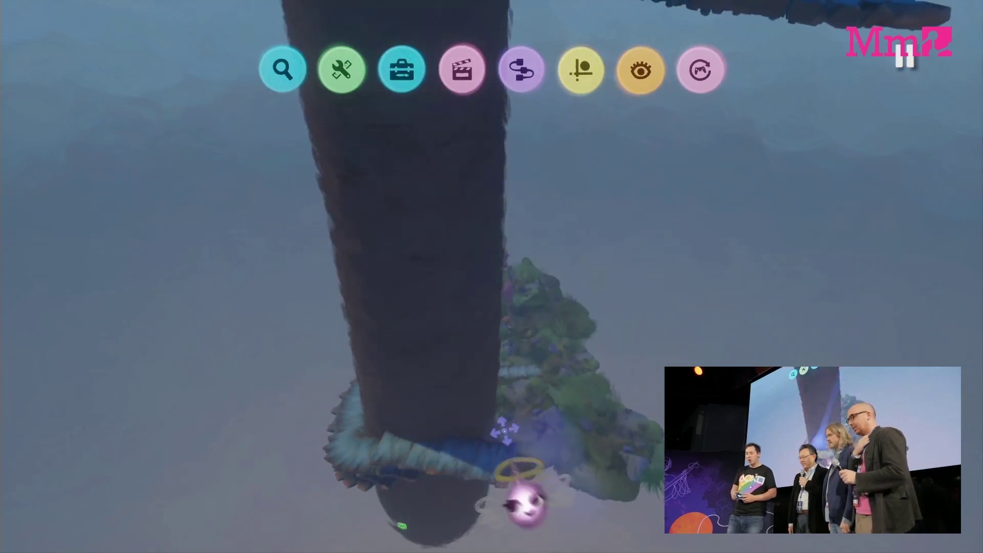
Step: Add a Trigger Zone gadget to the scene and place it beside the large dark trunk
click(538, 67)
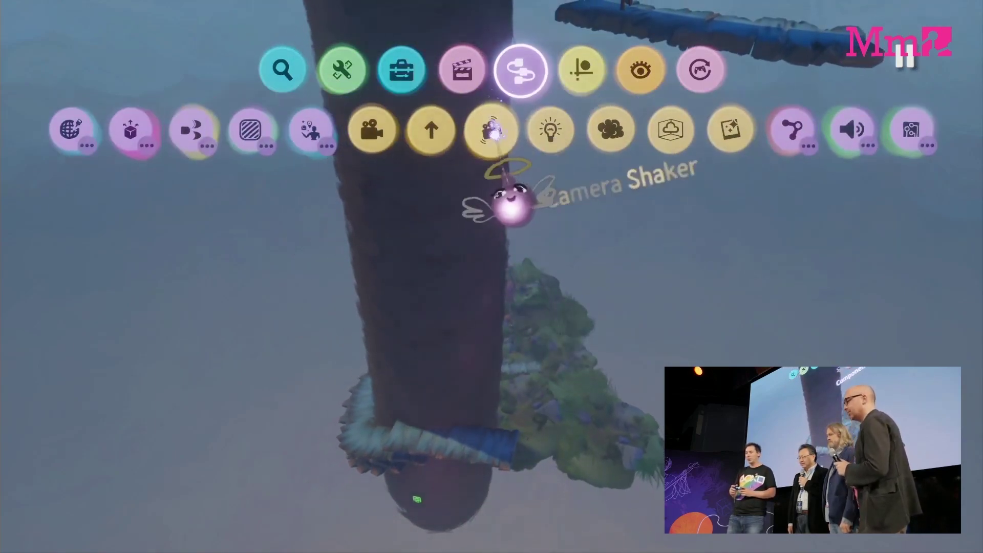
click(244, 127)
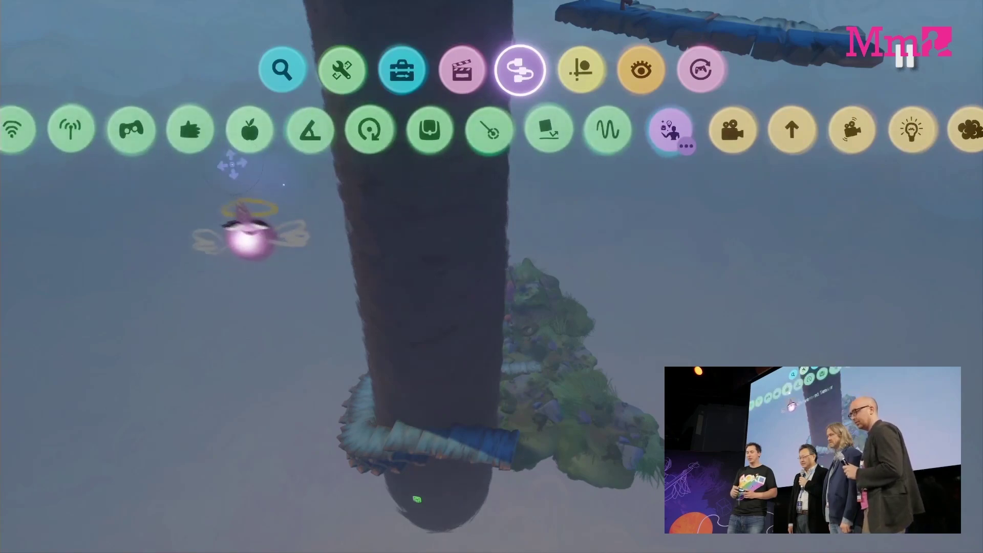
drag(141, 138, 716, 150)
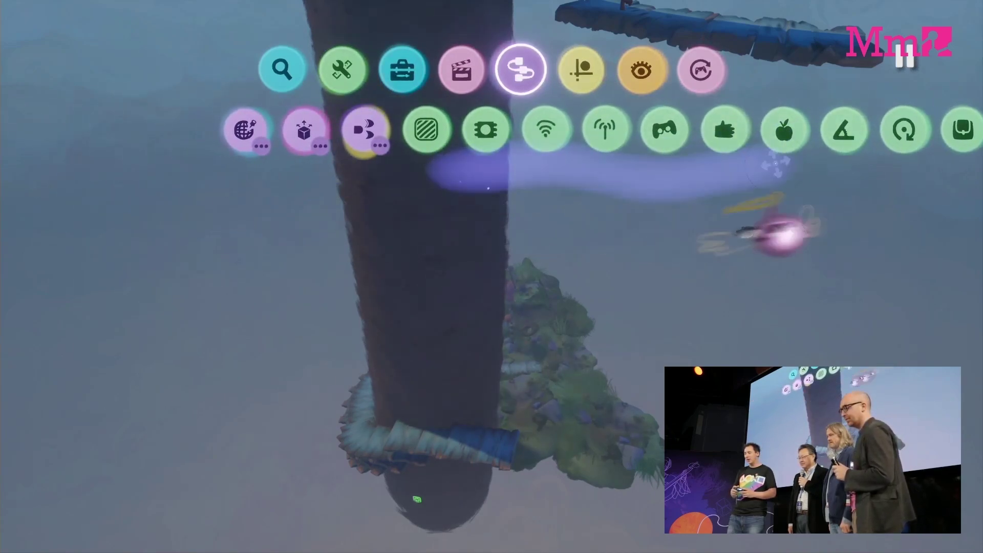
click(427, 129)
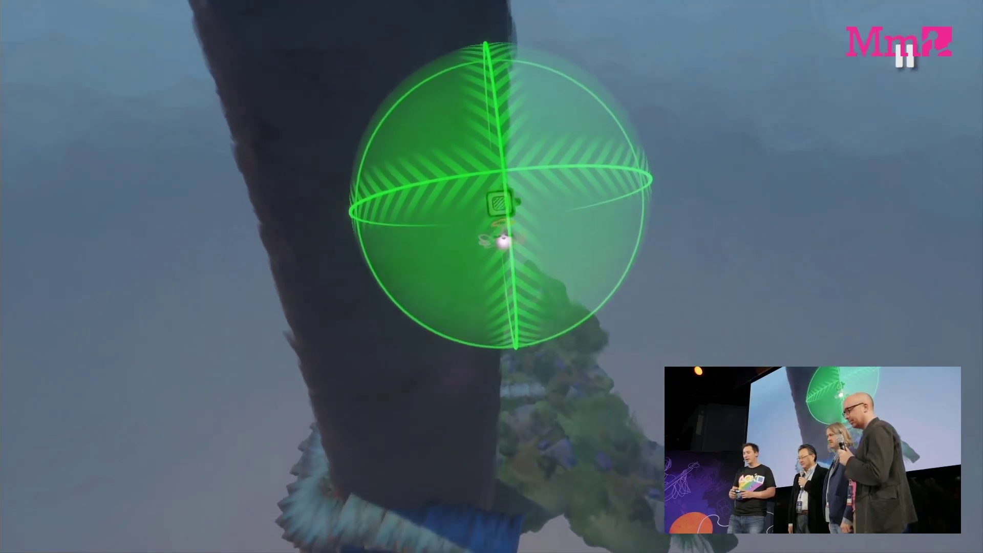
click(507, 250)
middle_drag(498, 304, 528, 330)
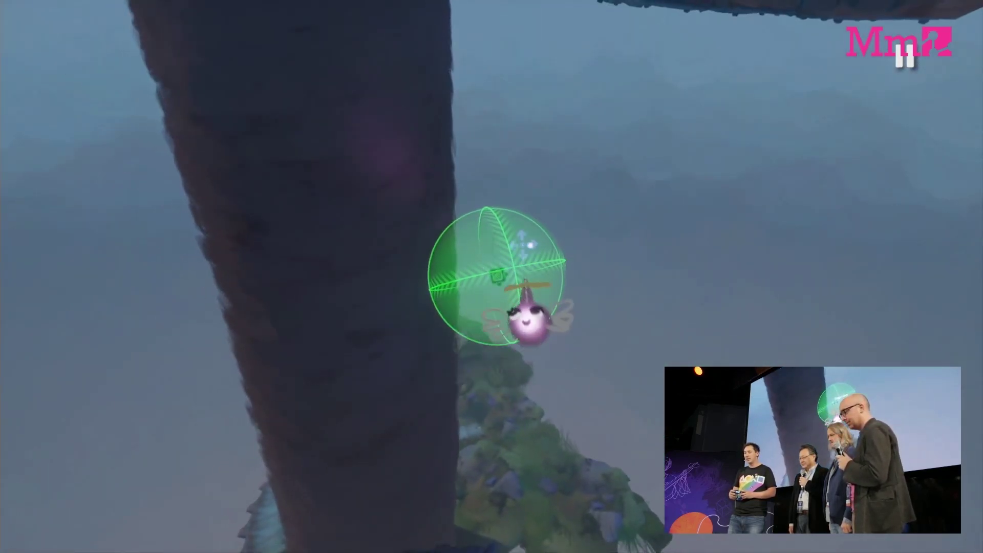
Step: Enlarge the Trigger Zone and change its zone shape to Cylinder
click(495, 353)
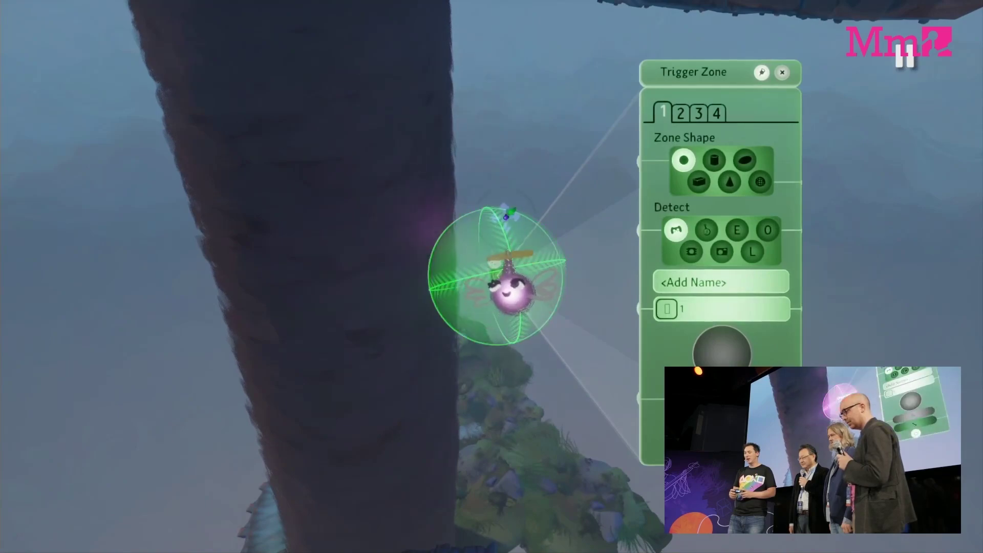
middle_drag(658, 50, 448, 325)
drag(448, 324, 538, 210)
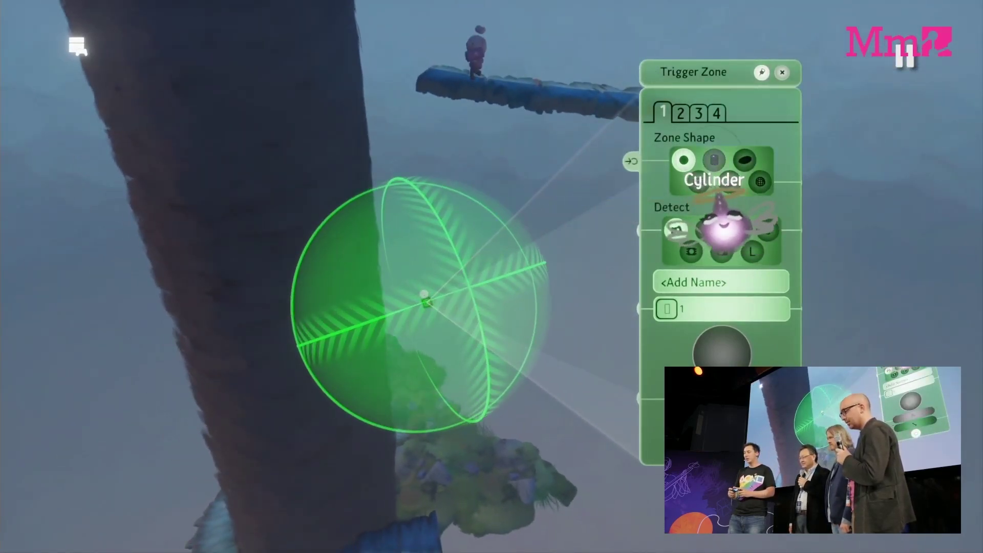
click(714, 160)
middle_drag(491, 301, 353, 338)
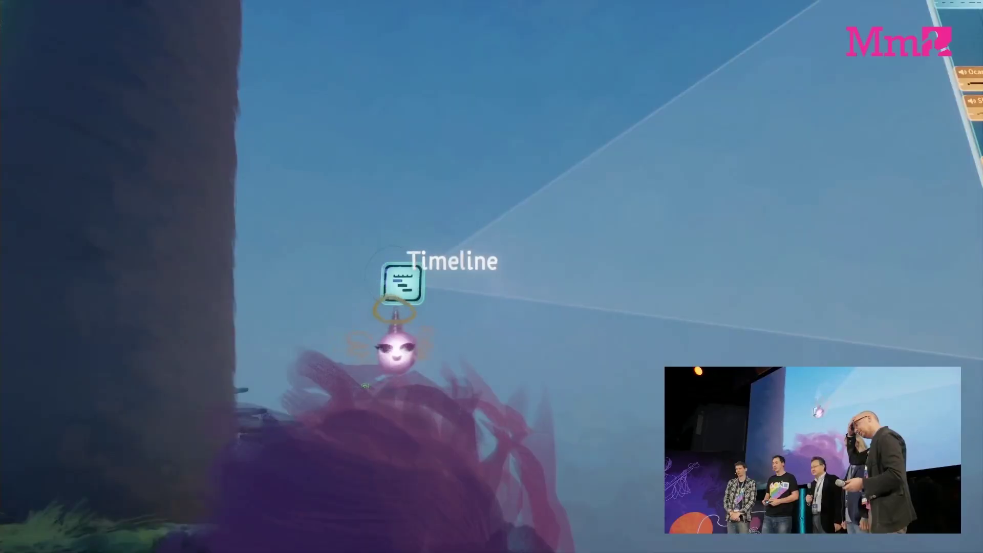
Step: Examine the Timeline gadget's playback speed, playback mode and colour settings
click(396, 314)
middle_drag(438, 302, 365, 205)
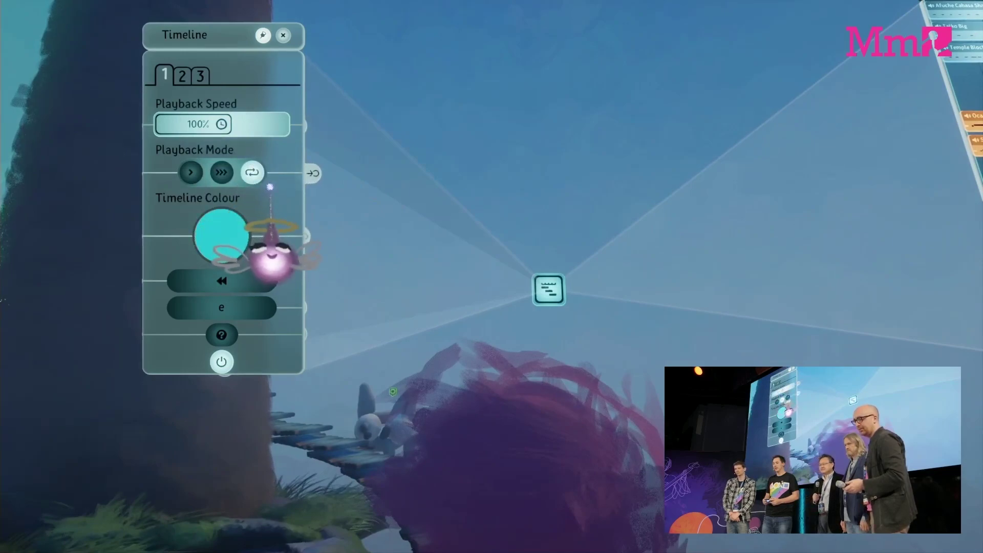
key(Escape)
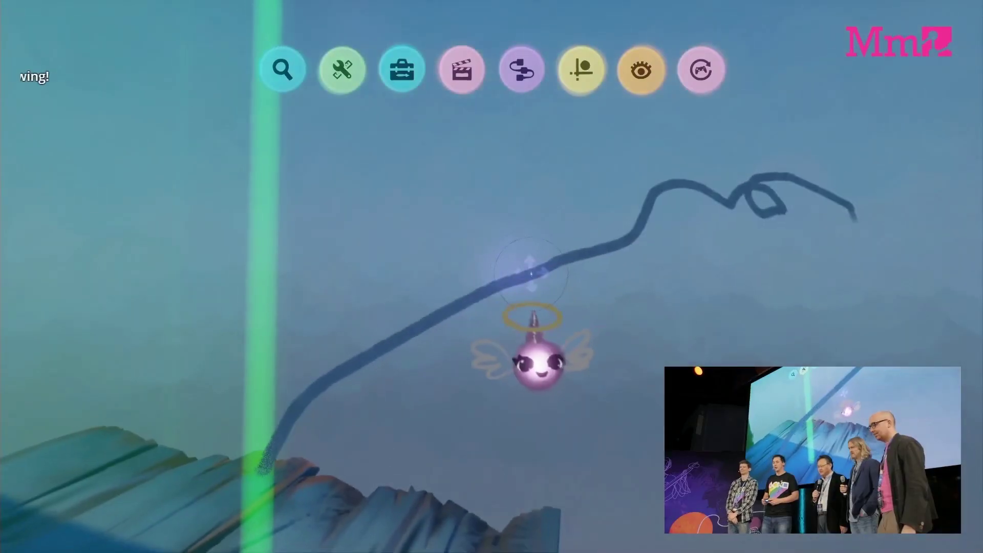
Step: Make the painted stroke above the wooden platform glow at 71% and tint it blue at 173%
click(500, 284)
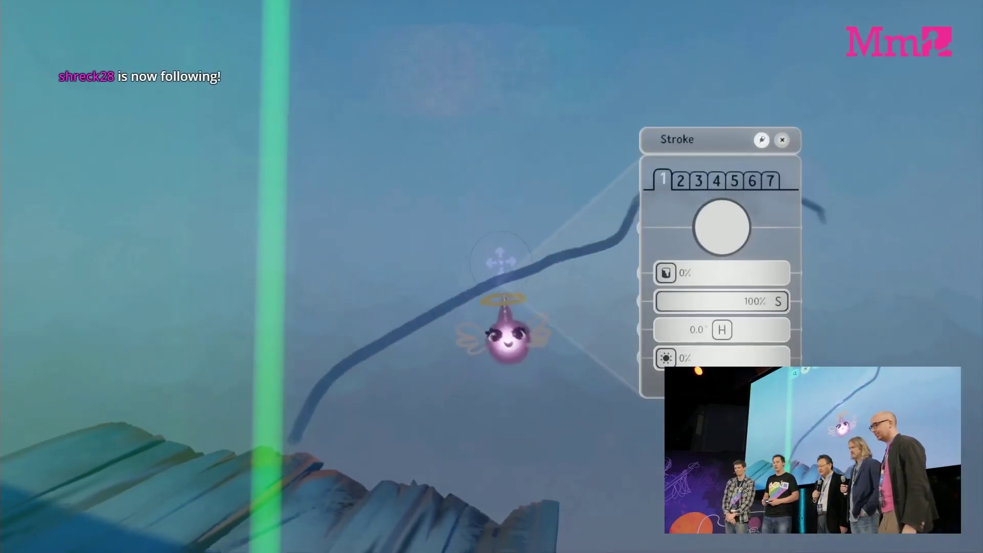
mouse_move(679, 358)
mouse_down()
mouse_move(775, 358)
mouse_move(747, 358)
mouse_up()
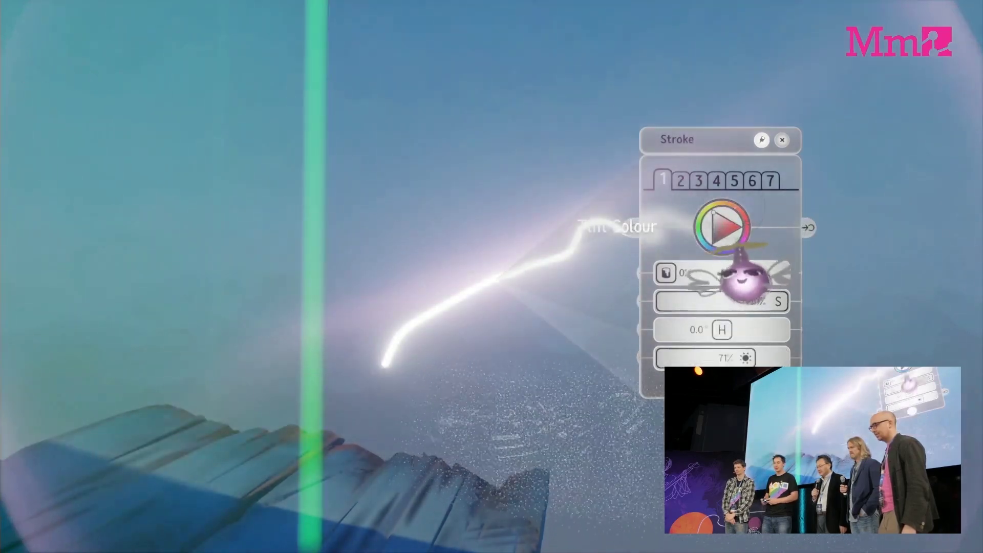
click(750, 233)
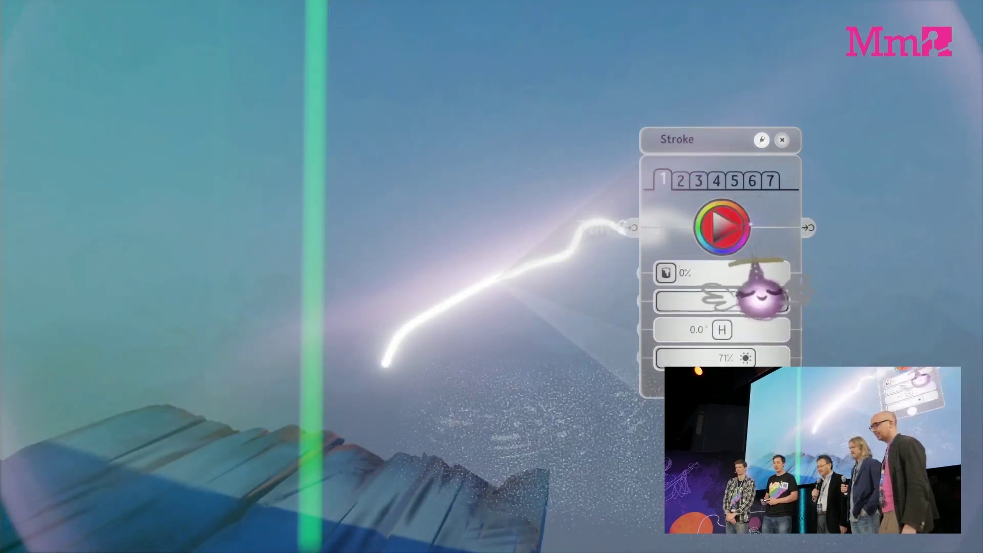
click(749, 224)
drag(693, 262, 858, 273)
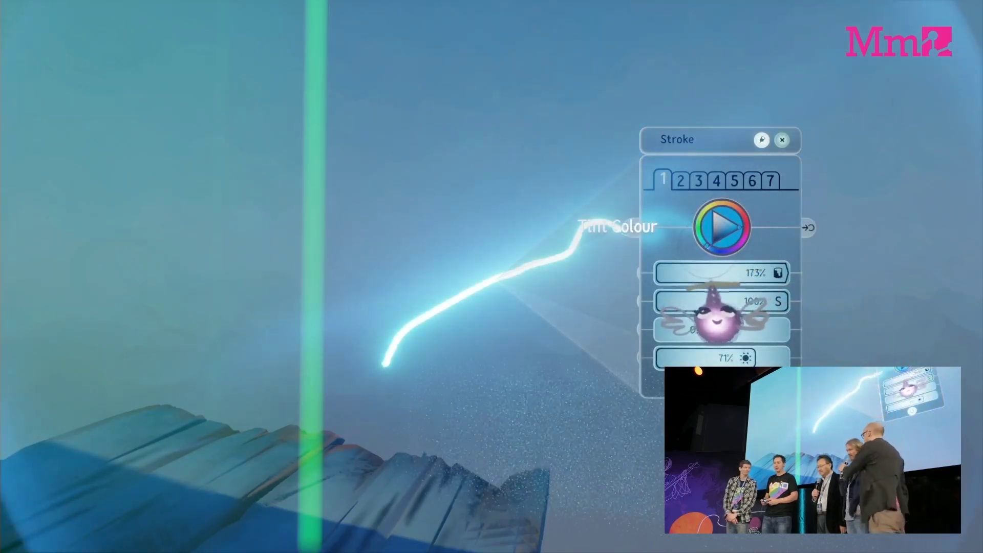
click(714, 315)
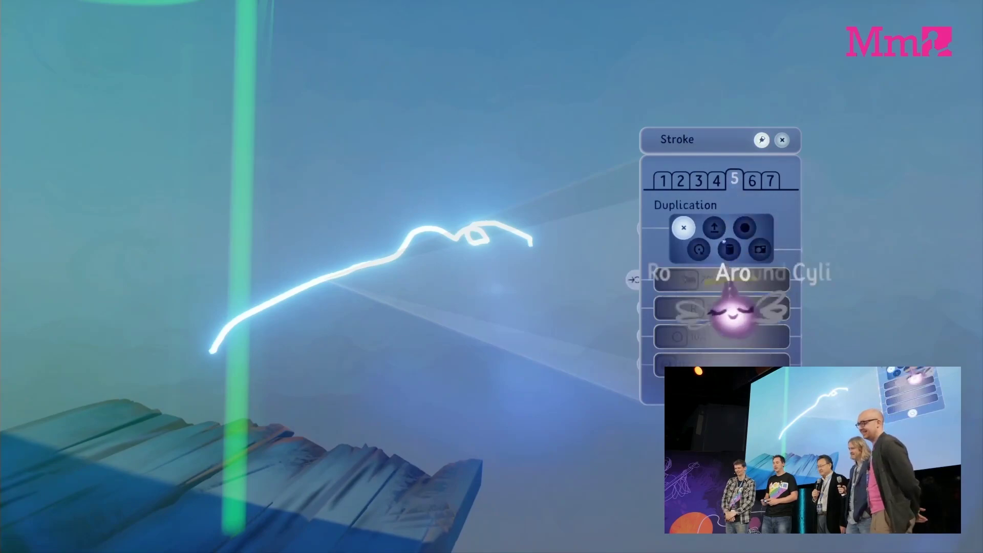
Step: Duplicate the glowing stroke into scattered lightning bolts, trying the rotating and Rotate Around Cylinder duplication modes on the way
click(699, 250)
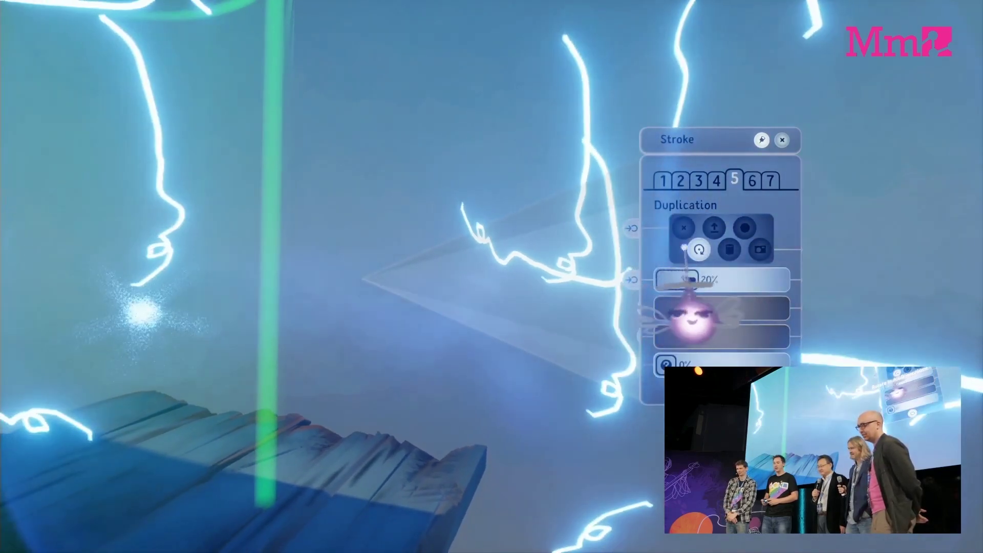
click(684, 227)
click(730, 249)
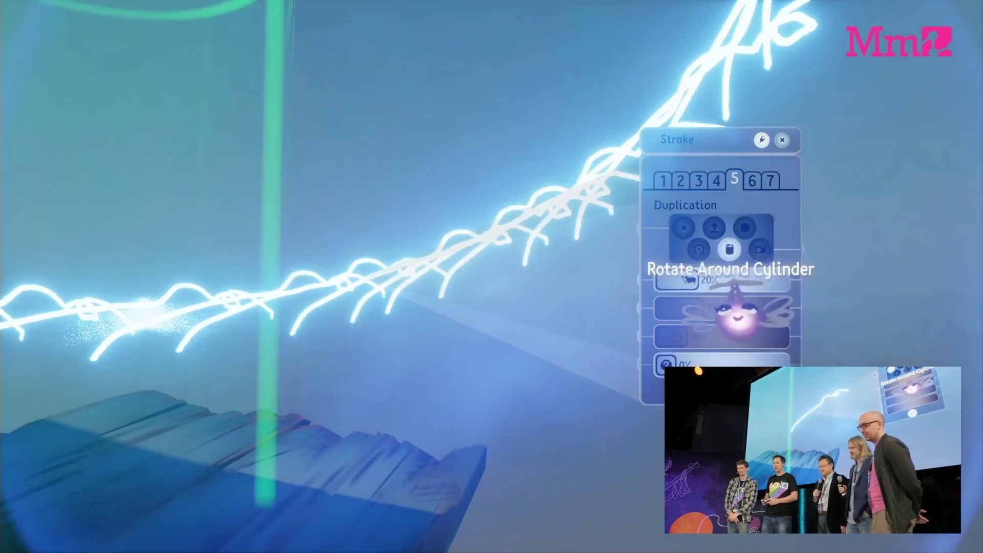
click(745, 227)
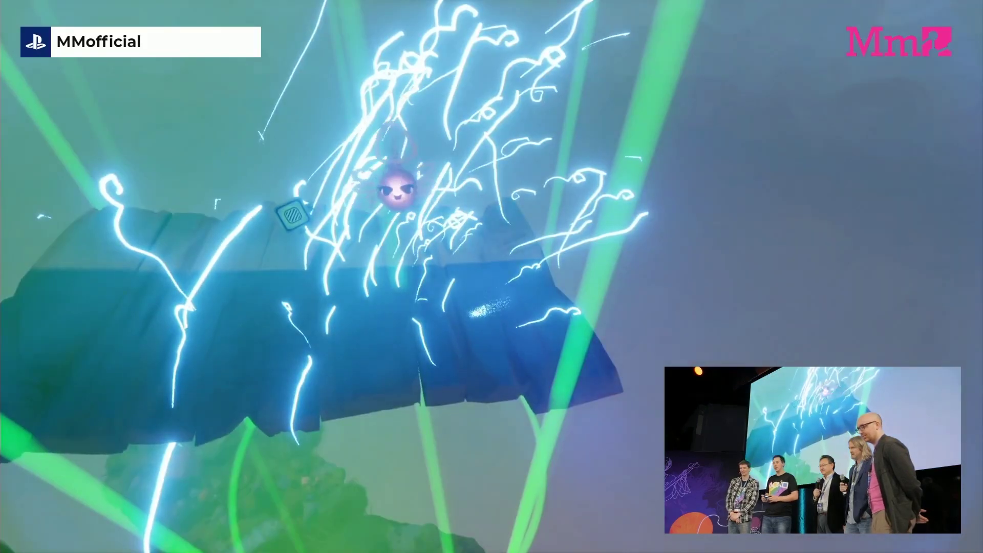
Step: Open the lightning stroke's Alpha setting, test it at 0% and return it to 100%
click(397, 139)
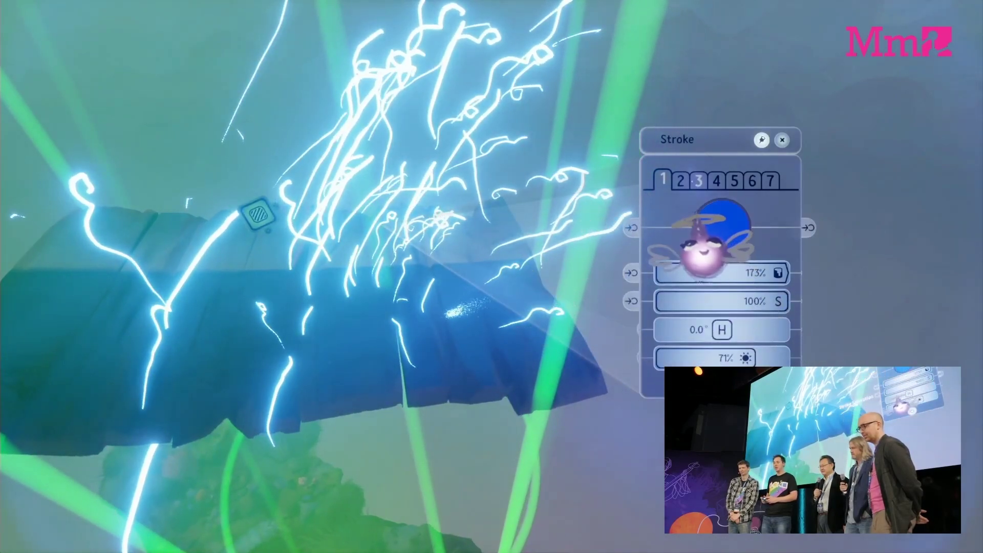
click(680, 180)
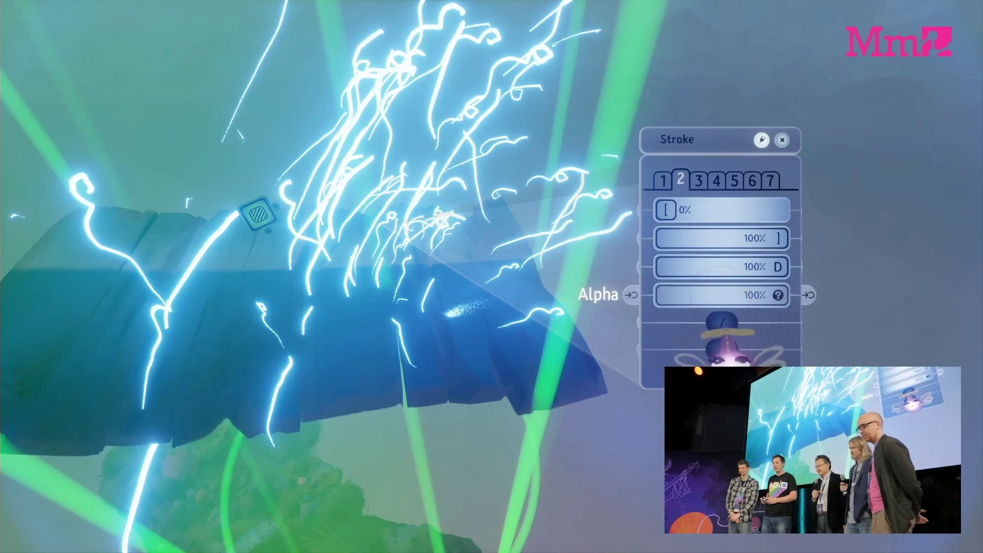
mouse_move(715, 299)
mouse_down()
mouse_move(608, 372)
mouse_move(520, 373)
mouse_up()
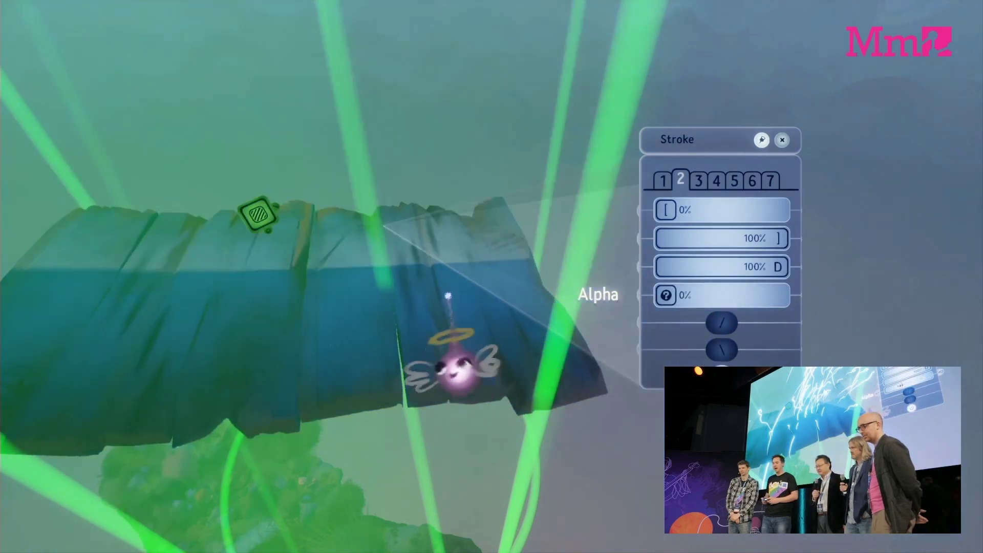
drag(642, 359, 813, 336)
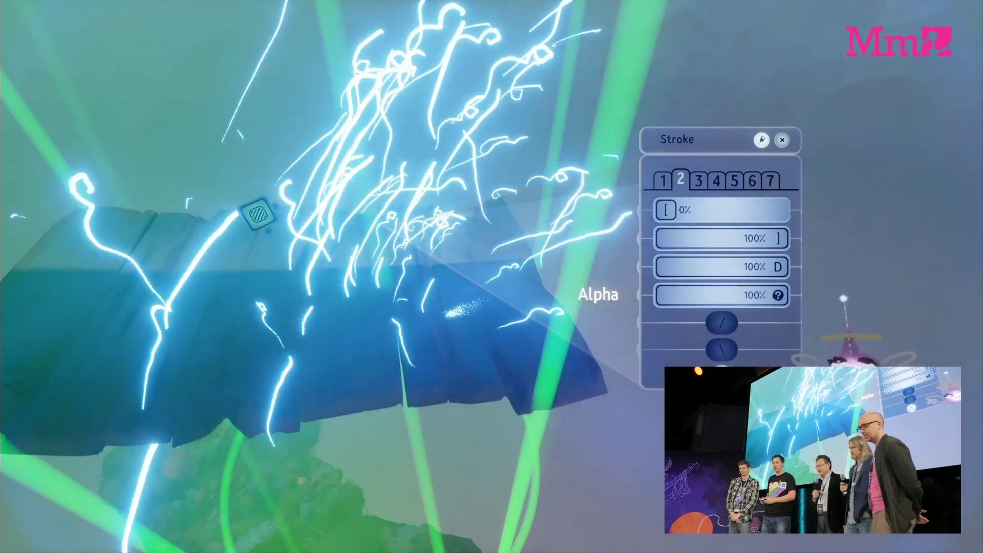
Step: Wire the Trigger Zone's "Detected?" output to the lightning stroke's Alpha input
scroll(397, 287, up, 3)
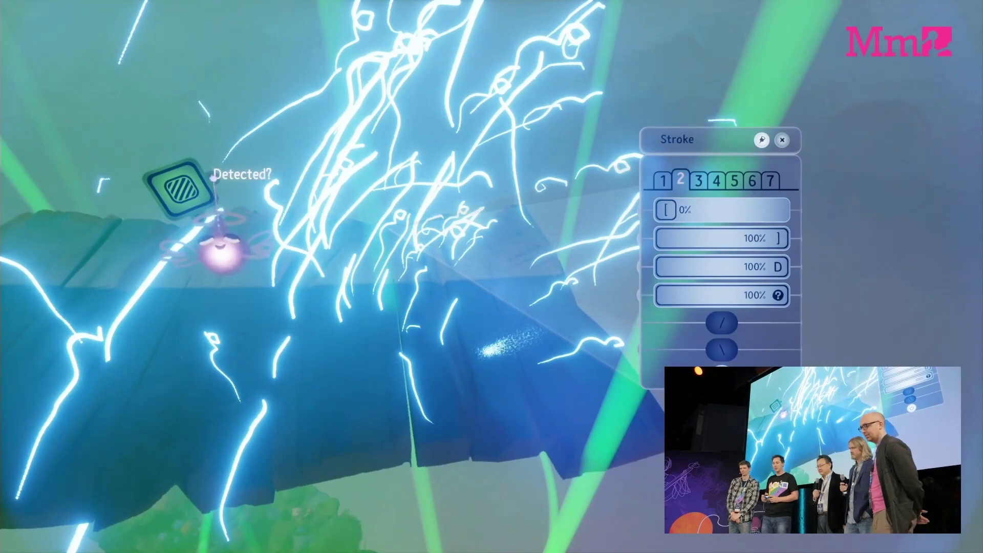
mouse_move(215, 183)
mouse_down()
mouse_move(285, 166)
mouse_move(414, 226)
mouse_move(514, 301)
mouse_move(628, 328)
mouse_move(656, 315)
mouse_move(631, 305)
mouse_up()
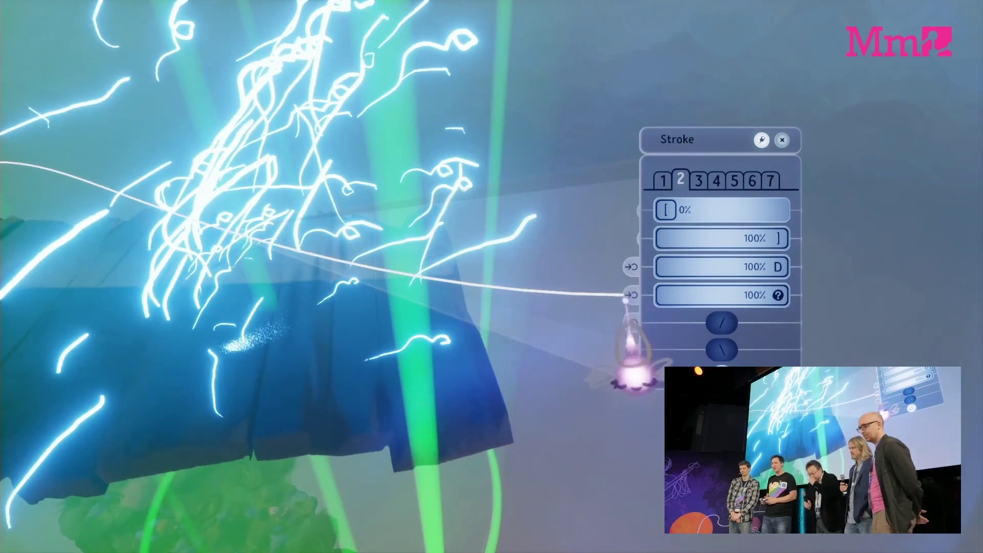
drag(633, 376, 630, 379)
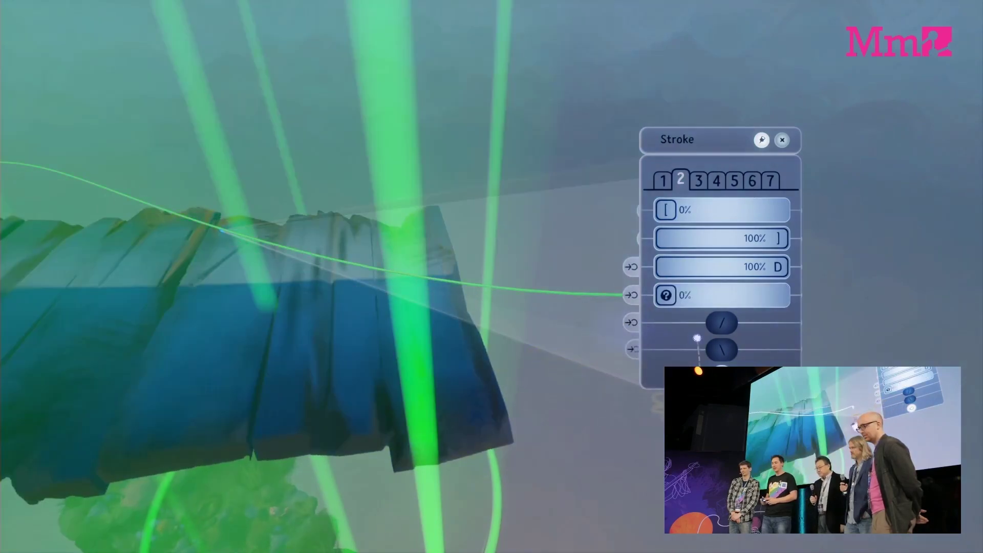